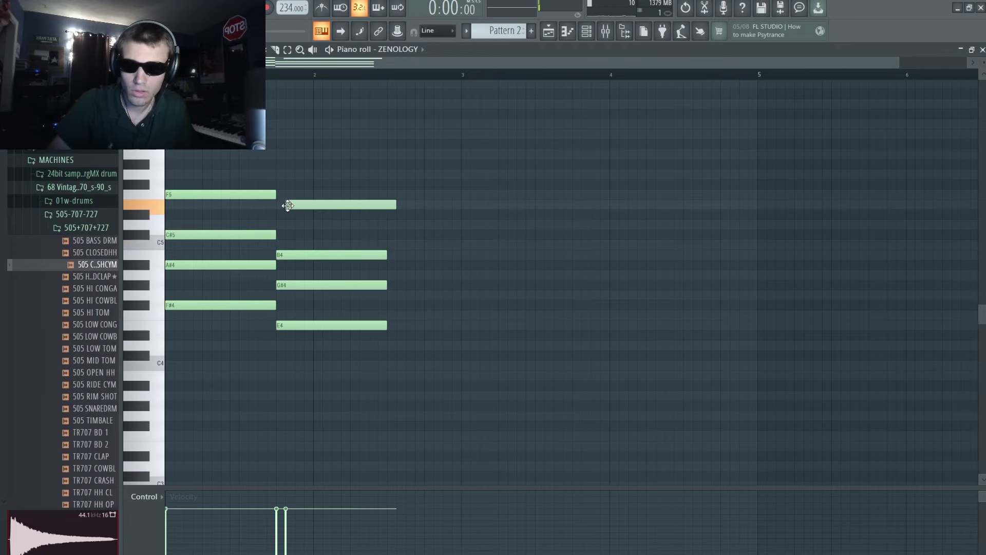
Step: Extend the four notes of Pattern 2's second ZENOLOGY chord to the start of bar 3
click(549, 32)
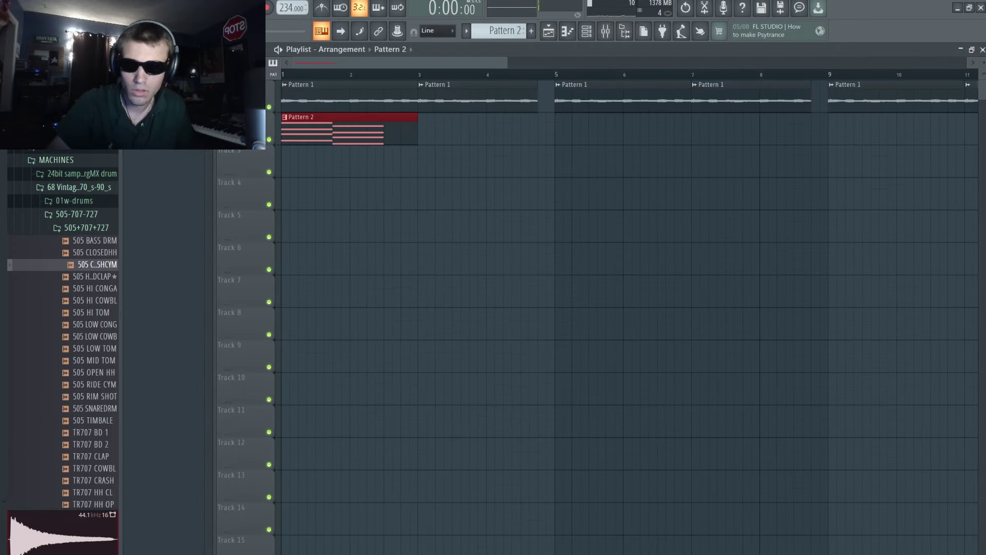
key(space)
click(567, 30)
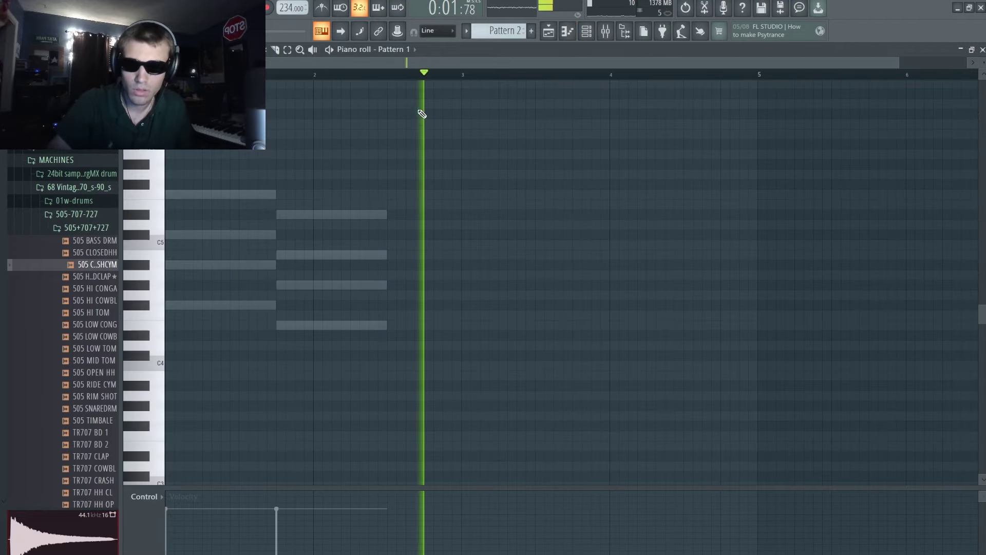
click(402, 48)
click(405, 125)
key(space)
drag(385, 326, 454, 341)
Step: Duplicate the two ZENOLOGY chords so the progression fills bars 1 to 4
key(space)
key(ctrl+a)
key(ctrl+b)
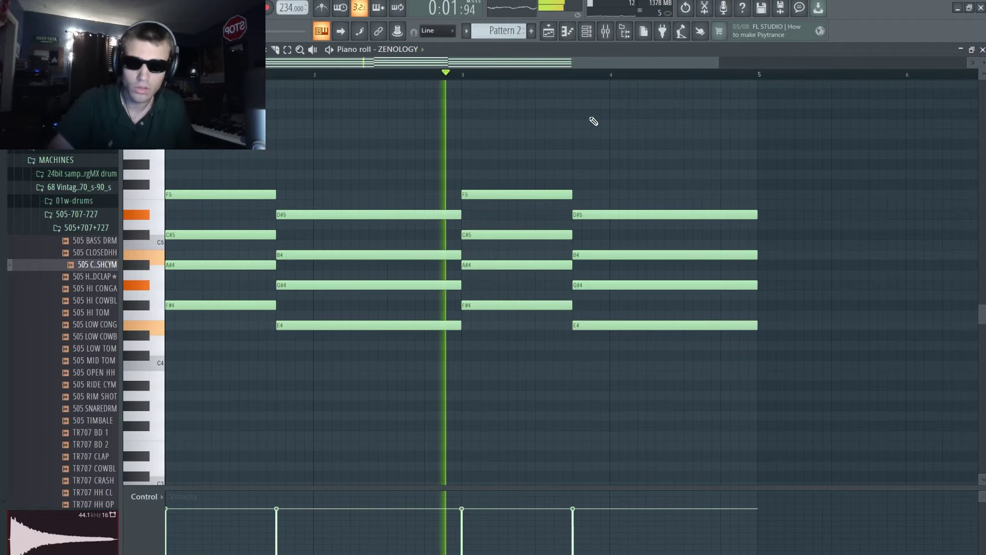
Step: Remove the Pattern 2 #2 audio tail, move the main clip to track 2 and copy it at bars 5, 9 and 13
key(F5)
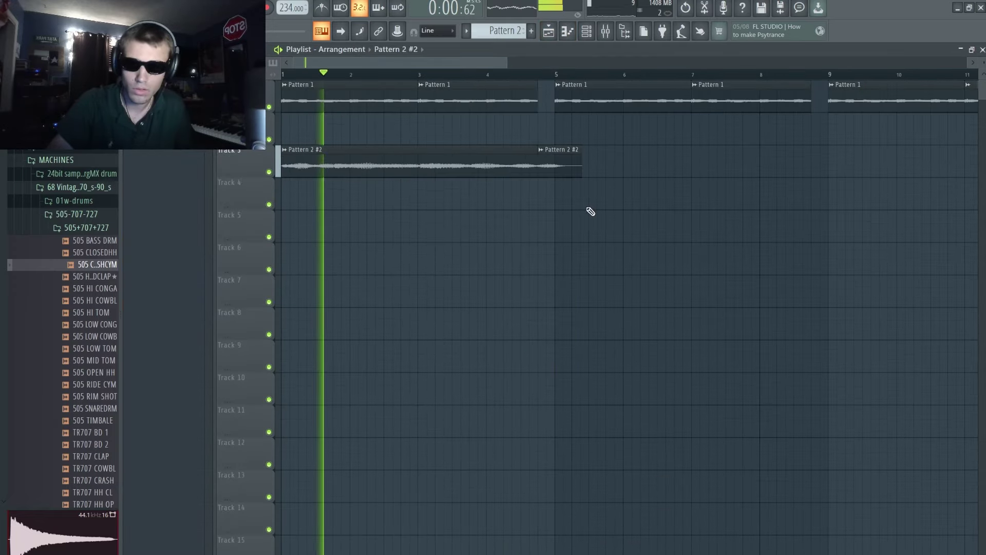
right_click(560, 160)
drag(471, 160, 480, 132)
shift+drag(411, 132, 972, 125)
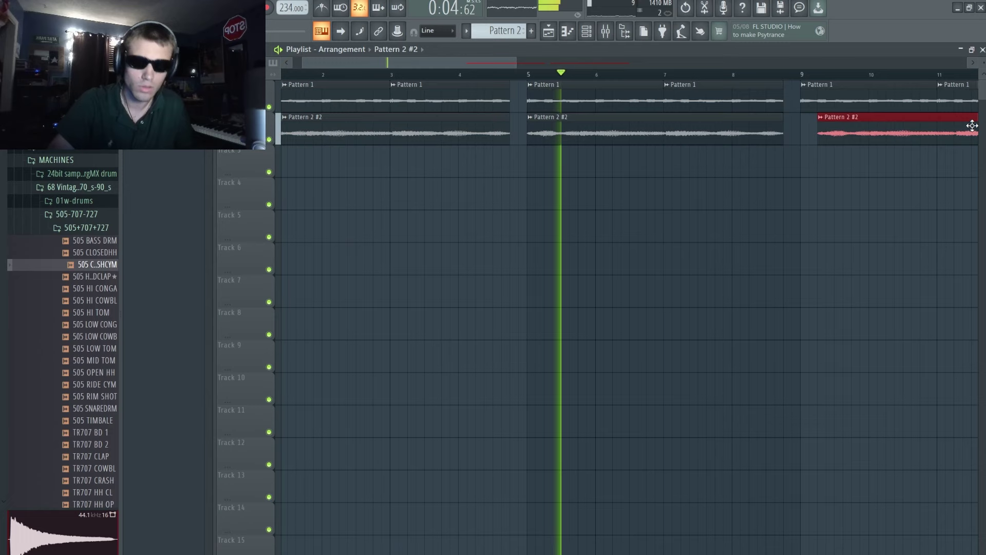
Step: Create Pattern 3 with a four-bar SOUND Canvas VA melody: long C#5, short B4, long A#4, short B4
key(F7)
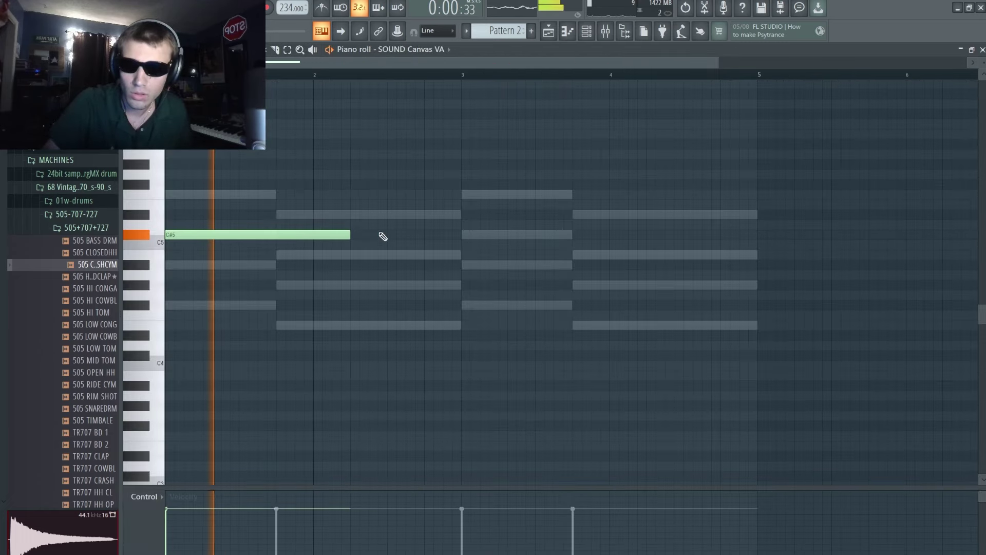
key(space)
click(533, 33)
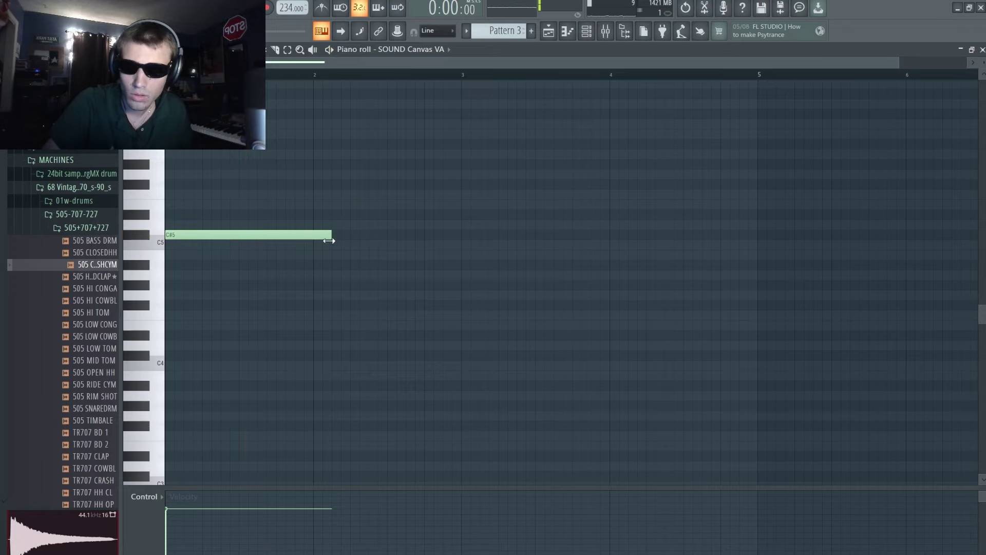
key(space)
drag(321, 246, 363, 247)
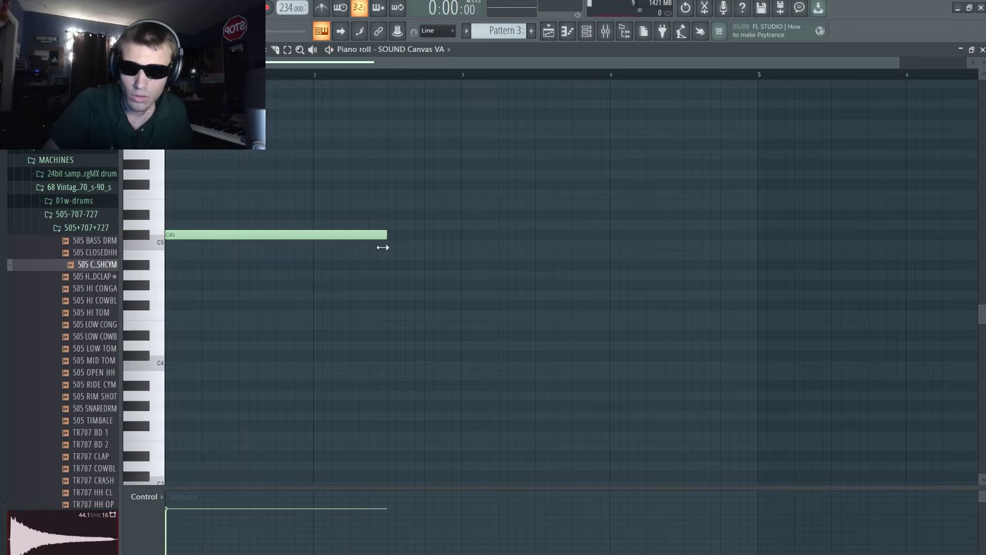
drag(608, 253, 455, 260)
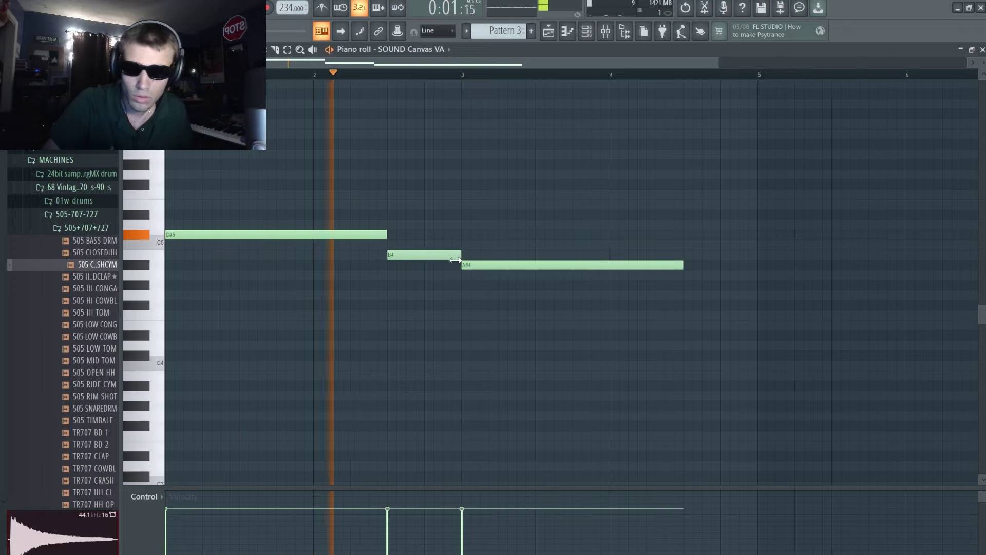
click(690, 255)
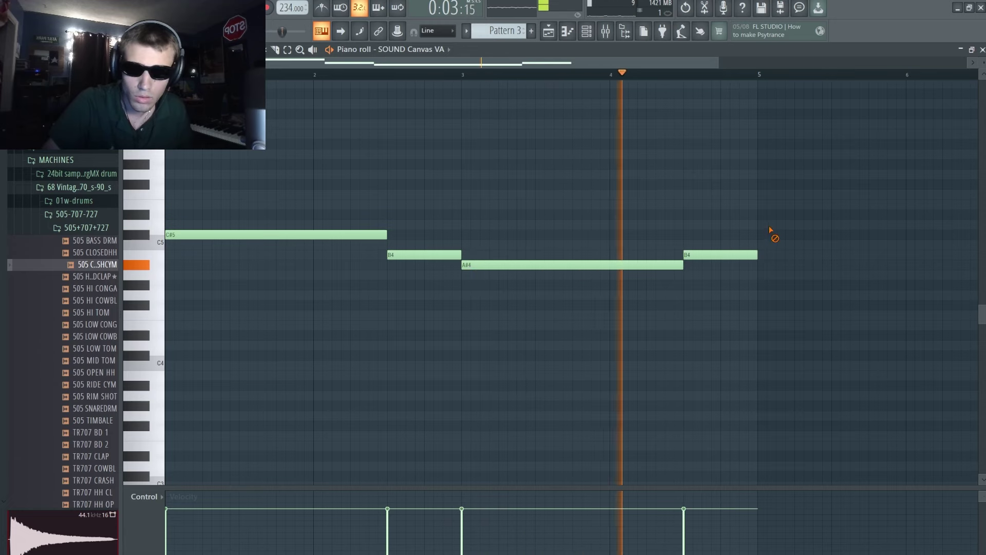
Step: Quick render Pattern 3 as an audio clip
click(550, 32)
key(space)
right_click(177, 133)
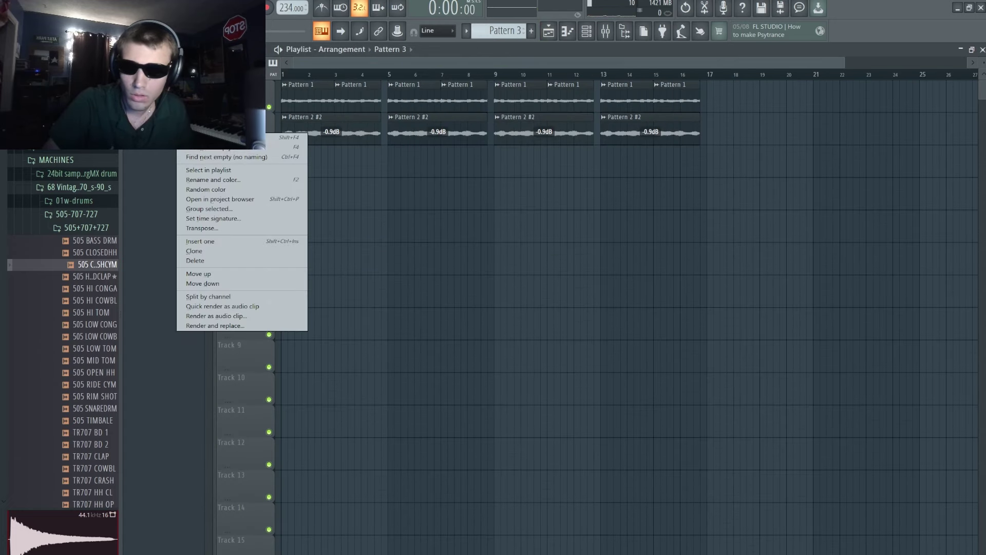
click(247, 308)
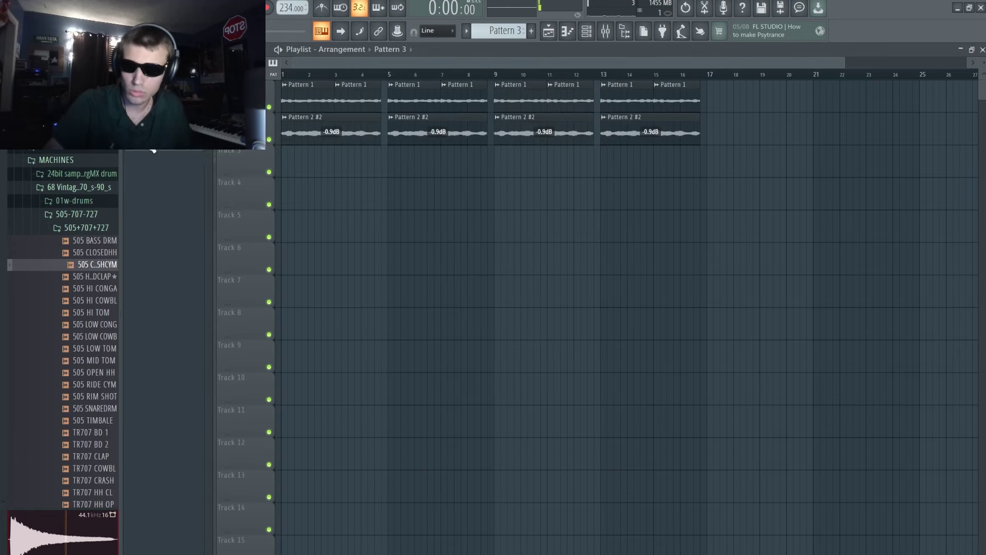
Step: Place the Pattern 3 audio clip at the start of track 3 and slice off its tail just before bar 5
click(332, 164)
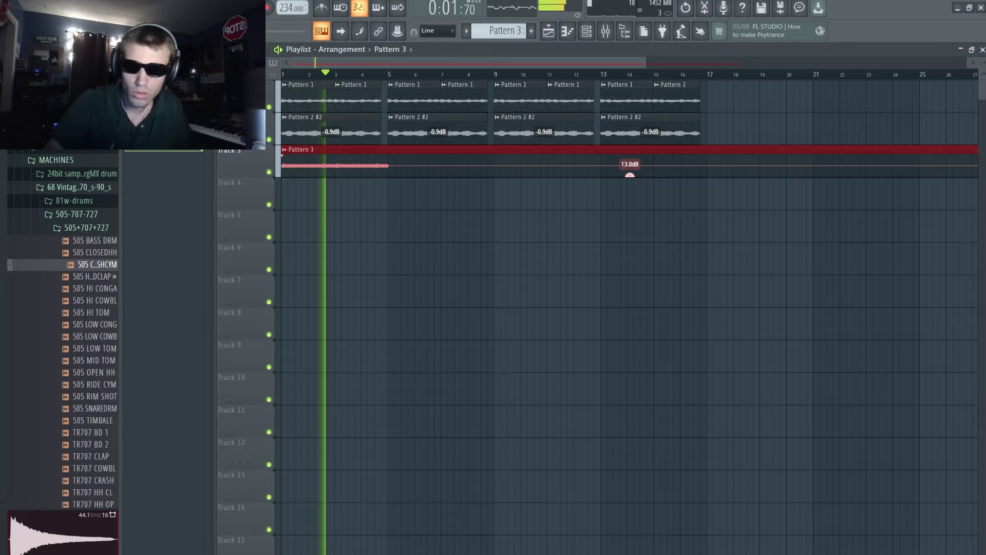
key(c)
drag(381, 145, 381, 174)
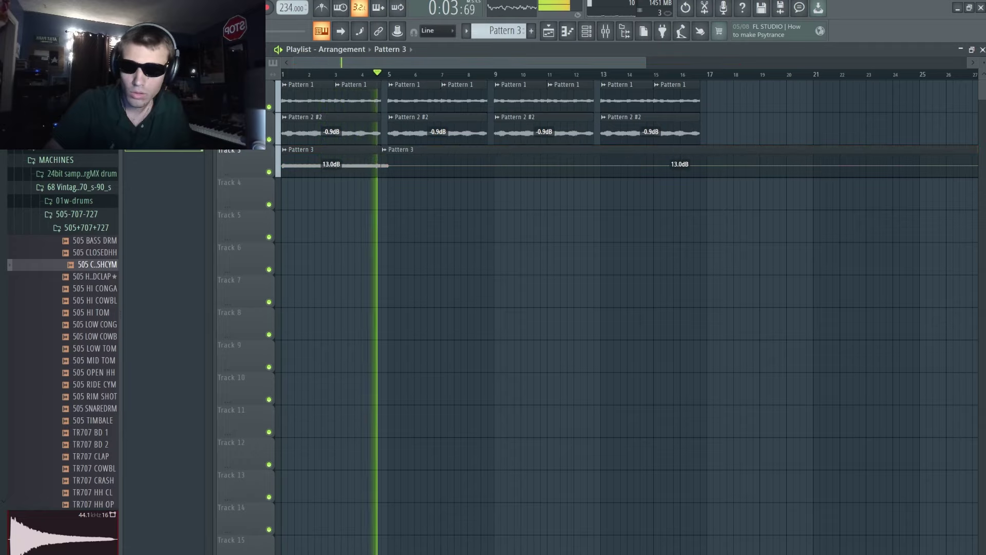
right_click(386, 166)
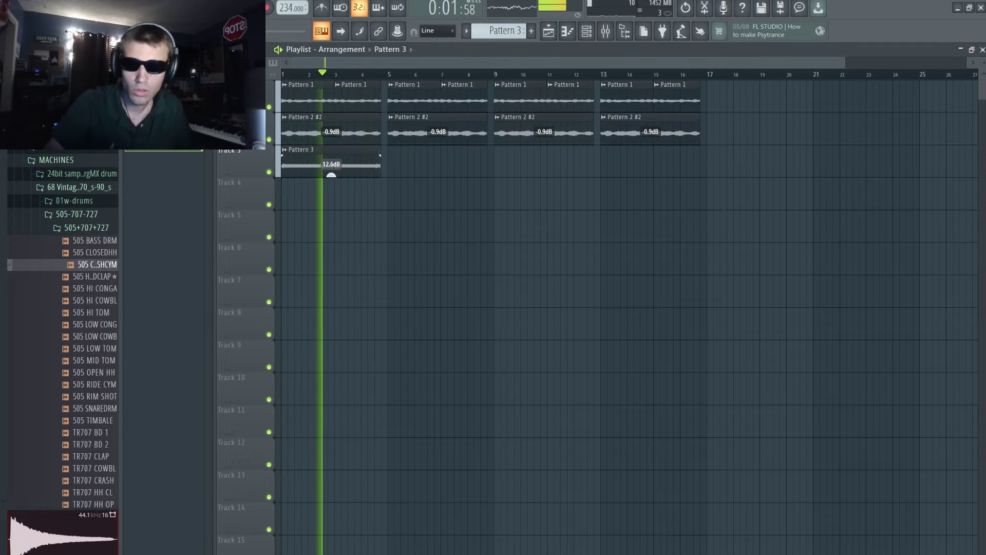
Step: Set the Pattern 3 clip's gain to 10.2 dB and copy it at bars 5, 9 and 13 of track 3
drag(331, 175, 628, 168)
drag(698, 123, 387, 152)
key(ctrl+z)
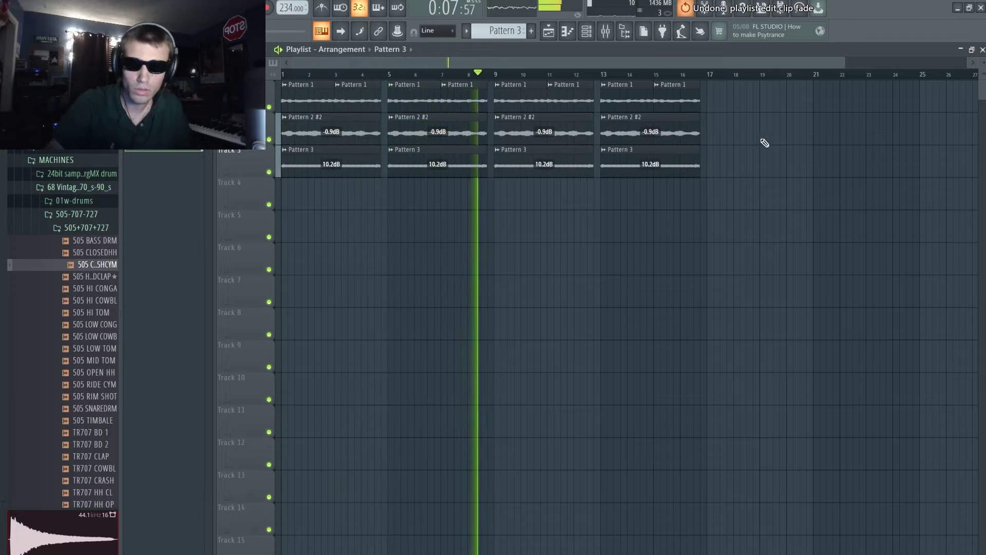
Step: Set clip gains to 3.7 dB for Pattern 1, -5.5 dB for Pattern 2 #2 and 5.6 dB for Pattern 3
drag(755, 193, 331, 146)
drag(307, 95, 758, 210)
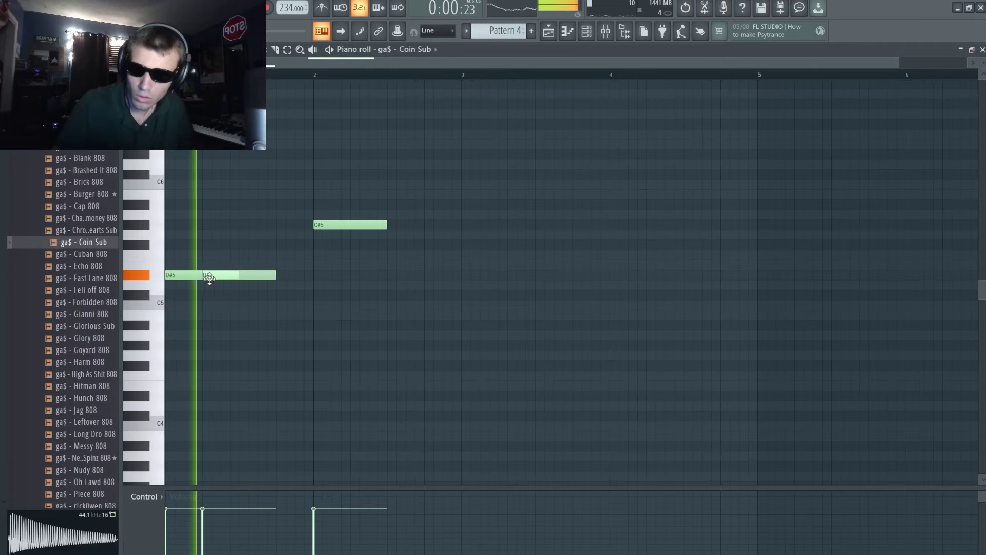
Step: Lay out the ga$ - Coin Sub bassline in Pattern 4 with two short D#5 notes followed by three short G#5 notes across bars 1 and 2
drag(238, 276, 213, 277)
key(space)
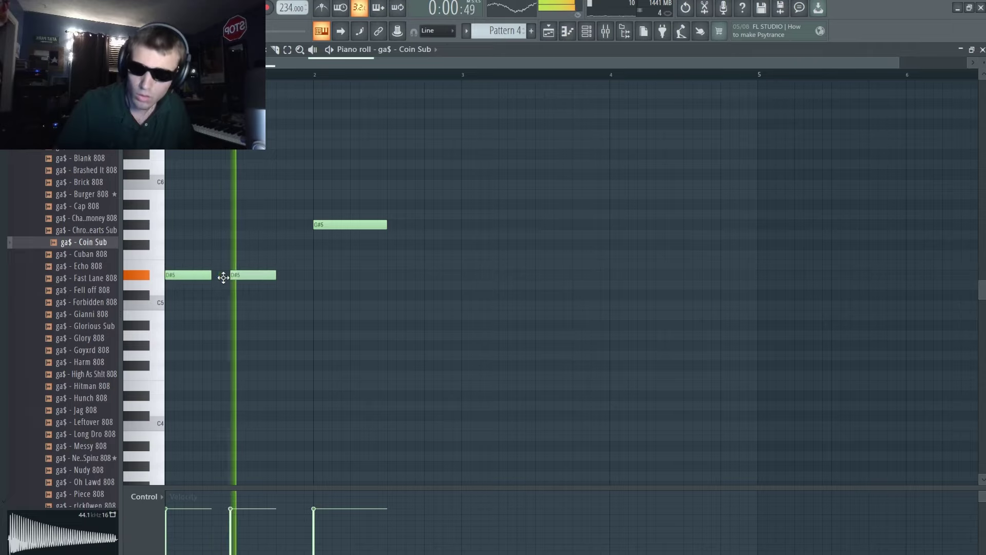
click(280, 215)
drag(298, 215, 297, 226)
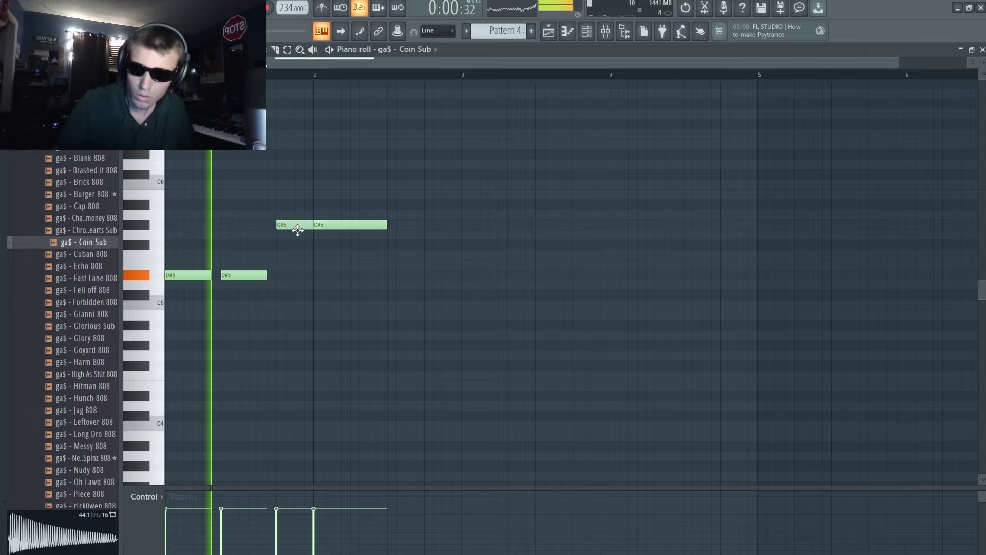
right_click(352, 225)
click(355, 224)
click(410, 225)
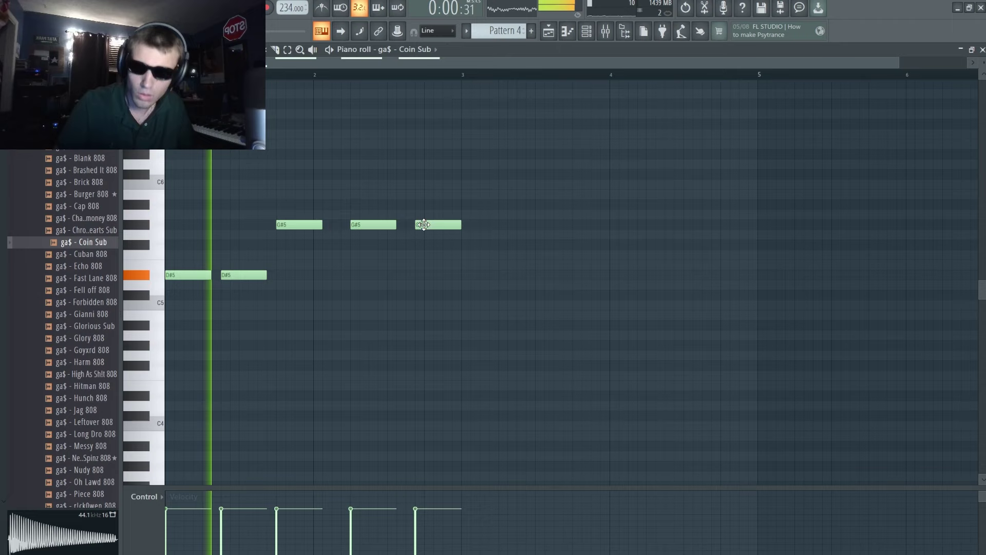
Step: Enable the volume envelope on the ga$ - Coin Sub sampler channel
click(587, 31)
click(245, 262)
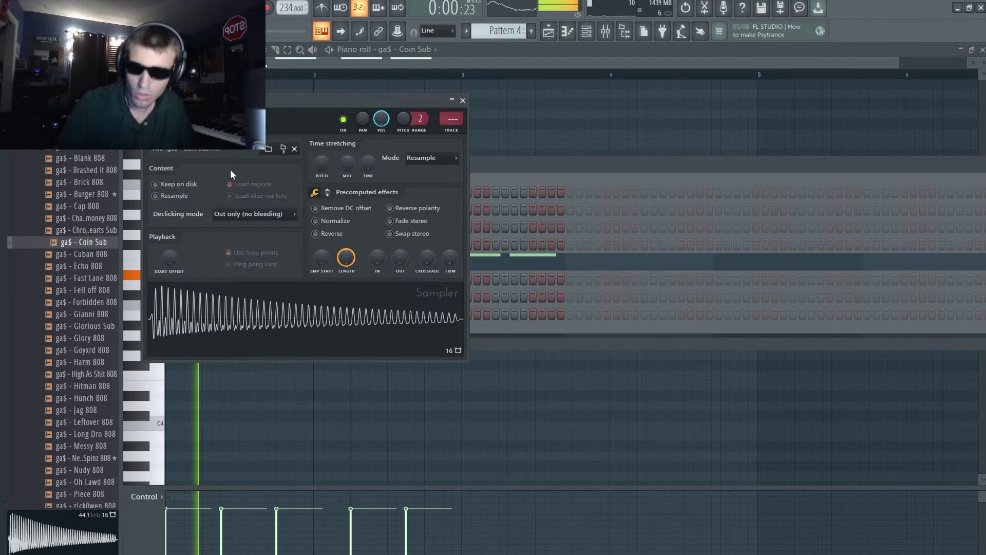
click(182, 121)
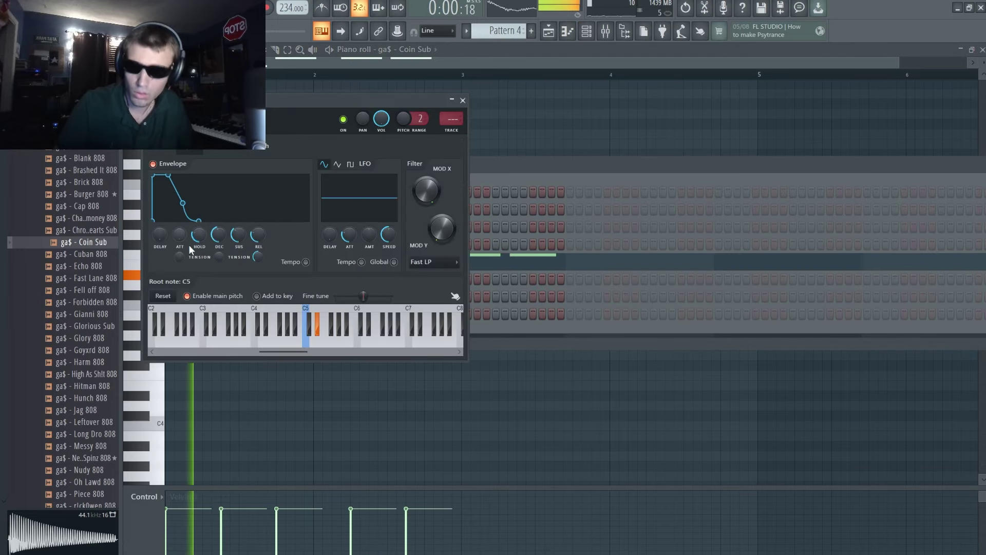
click(554, 125)
Step: Make the Coin Sub notes legato so each one reaches the start of the next
key(space)
key(space)
key(ctrl+l)
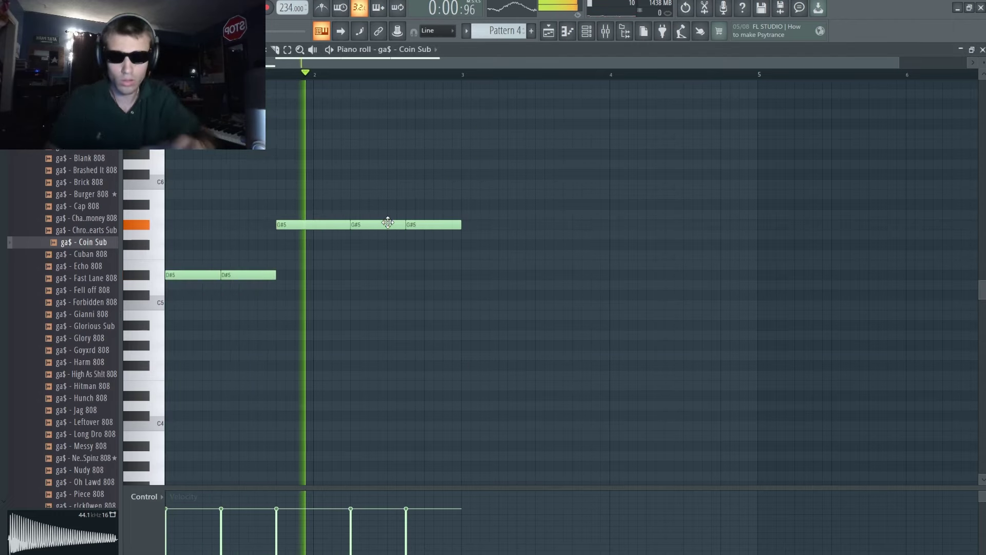
Step: Duplicate the bassline into bars 3 and 4, delete its last G#5 note and lengthen the G#5 before it
key(ctrl+b)
key(ctrl+d)
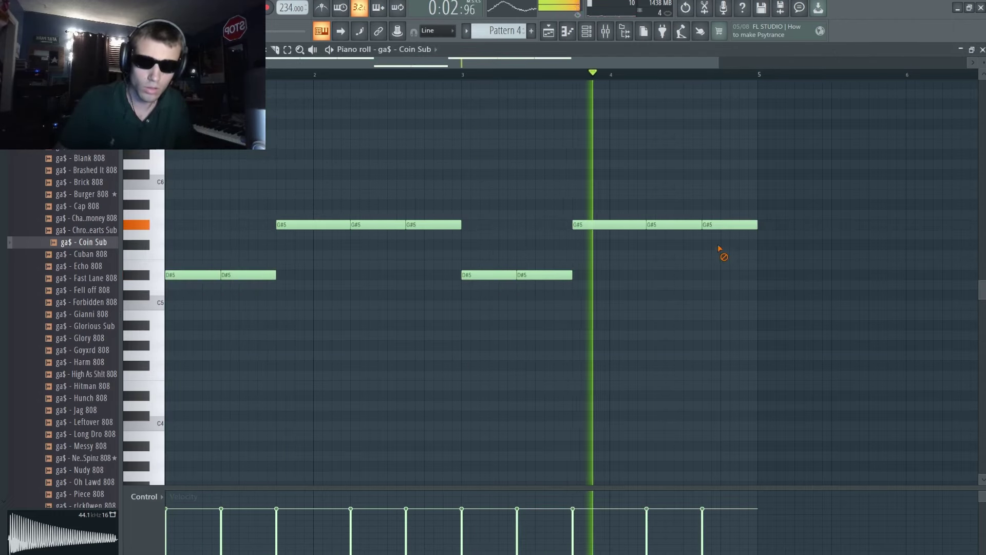
right_click(717, 225)
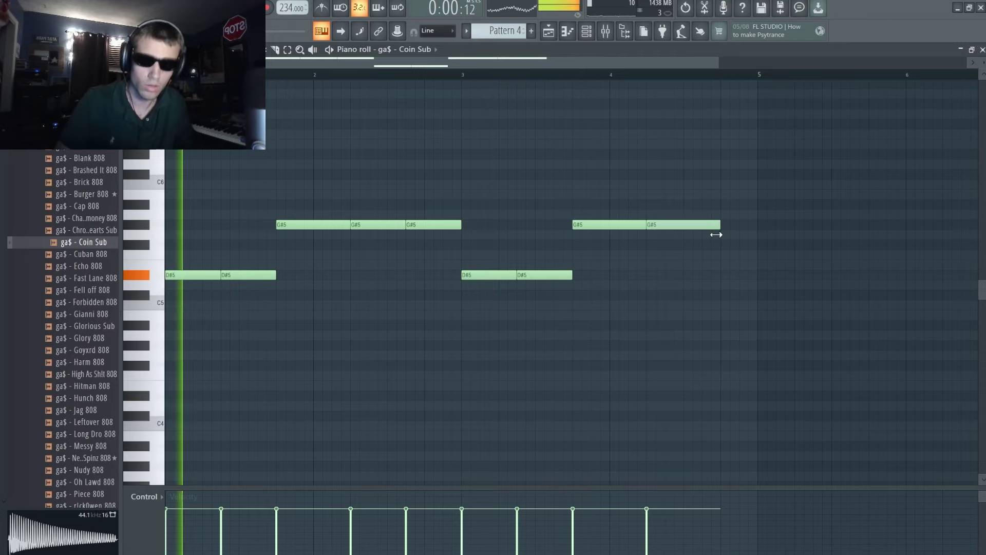
key(ctrl+a)
Step: Repeat the Pattern 4 clip along track 4 up to bar 17 and delete the surplus copy
key(F5)
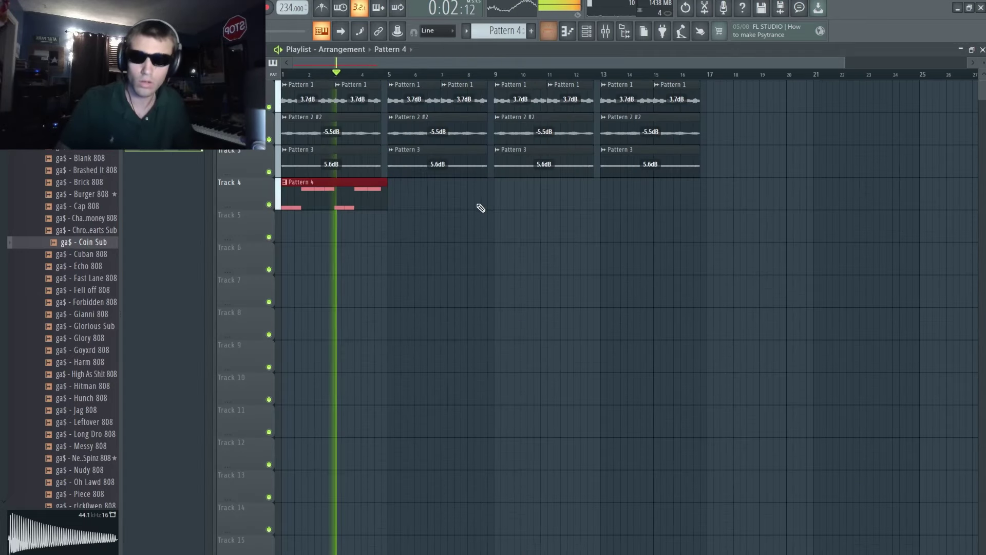
drag(436, 240, 272, 216)
key(ctrl+b)
key(ctrl+b)
key(ctrl+b)
key(ctrl+b)
right_click(754, 200)
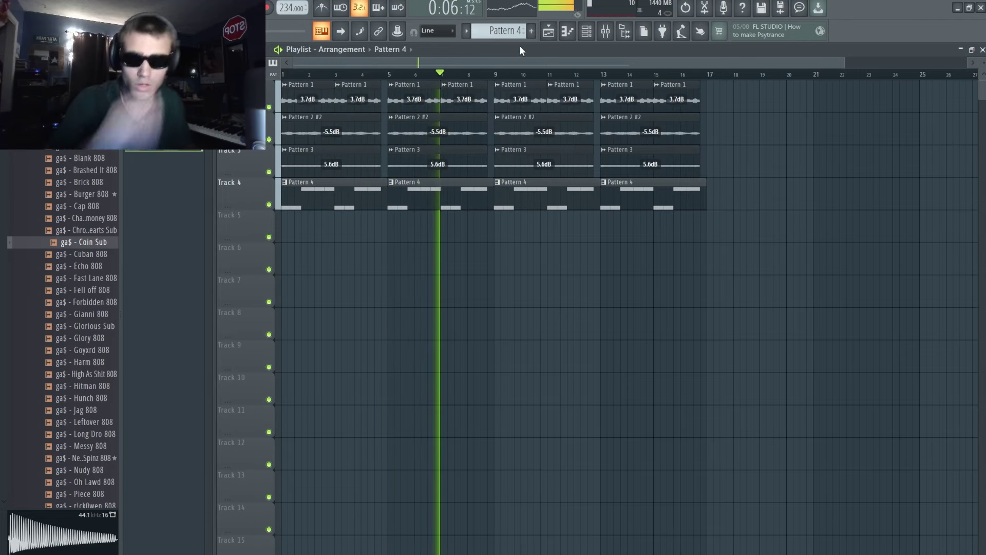
Step: Add the Triangle3 sample as a new channel and sequence its hits in Pattern 5
click(585, 33)
drag(75, 259, 237, 371)
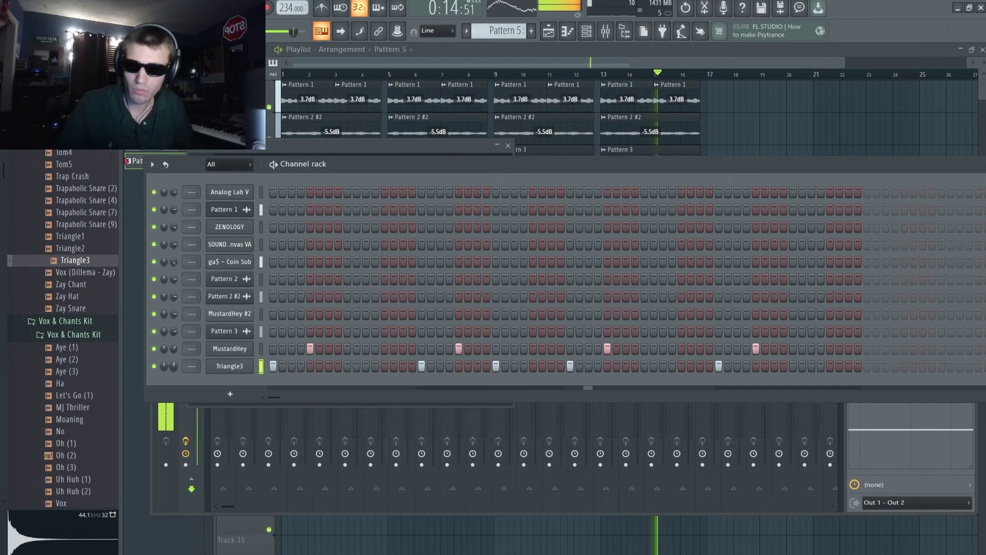
Step: Browse the drum machine sample folders for a clap sound
scroll(48, 257, up, 15)
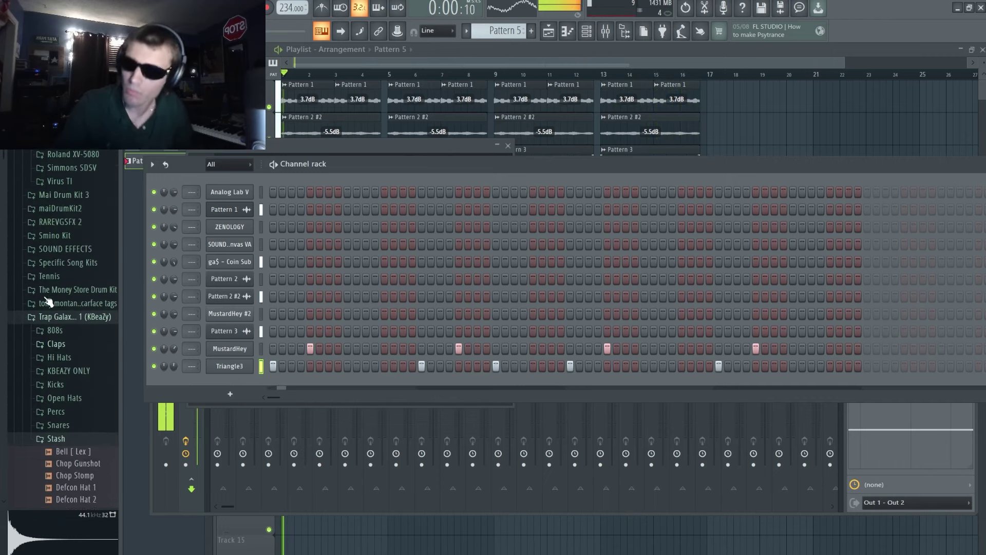
scroll(39, 344, up, 15)
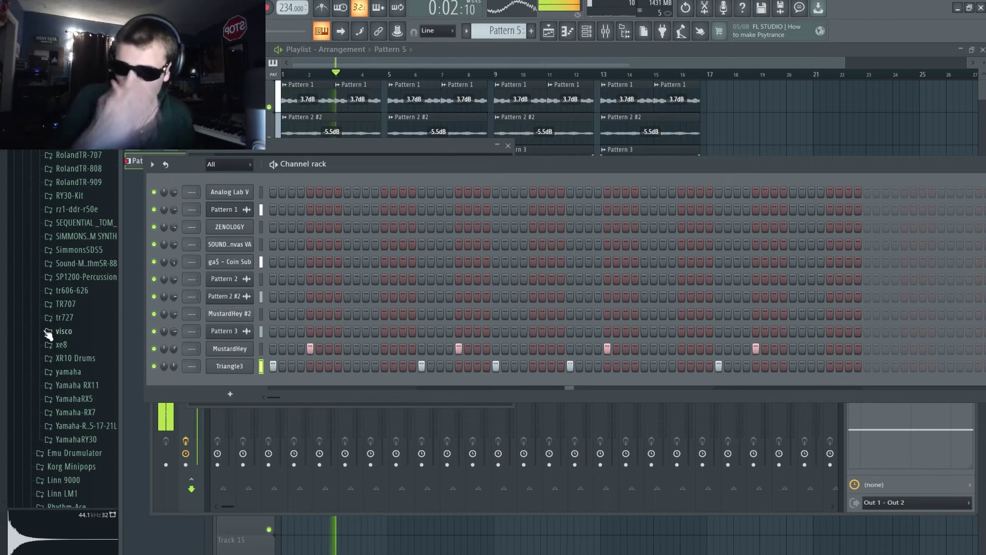
scroll(57, 261, up, 5)
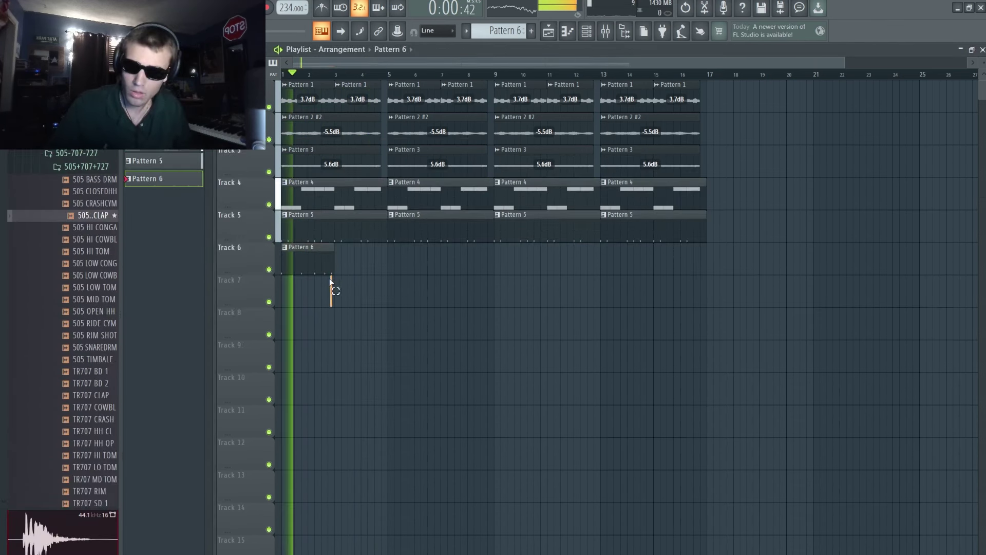
Step: Add a unique copy of the Pattern 6 clip at bar 3 of track 6 and vary its 505 HANDCLAP steps
click(359, 254)
click(340, 250)
click(379, 335)
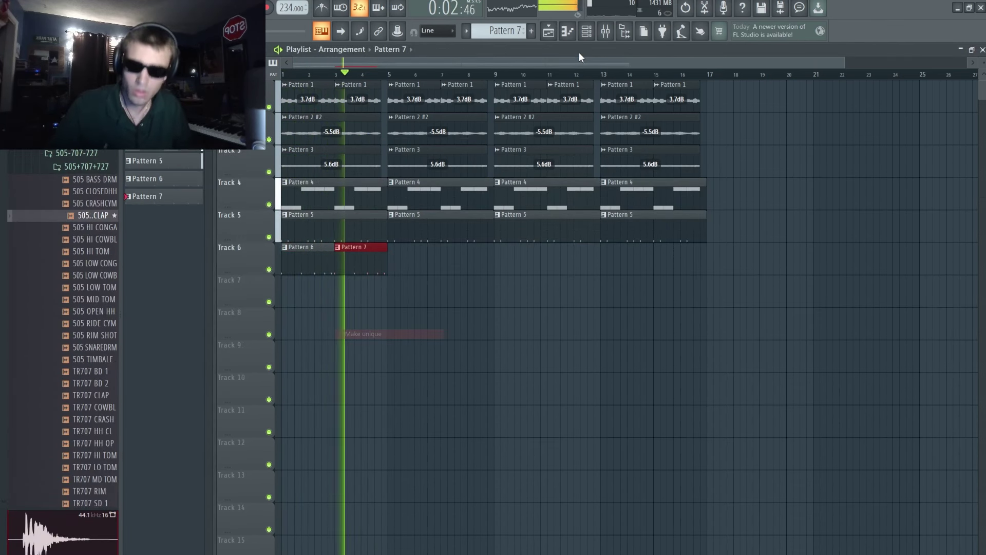
click(586, 31)
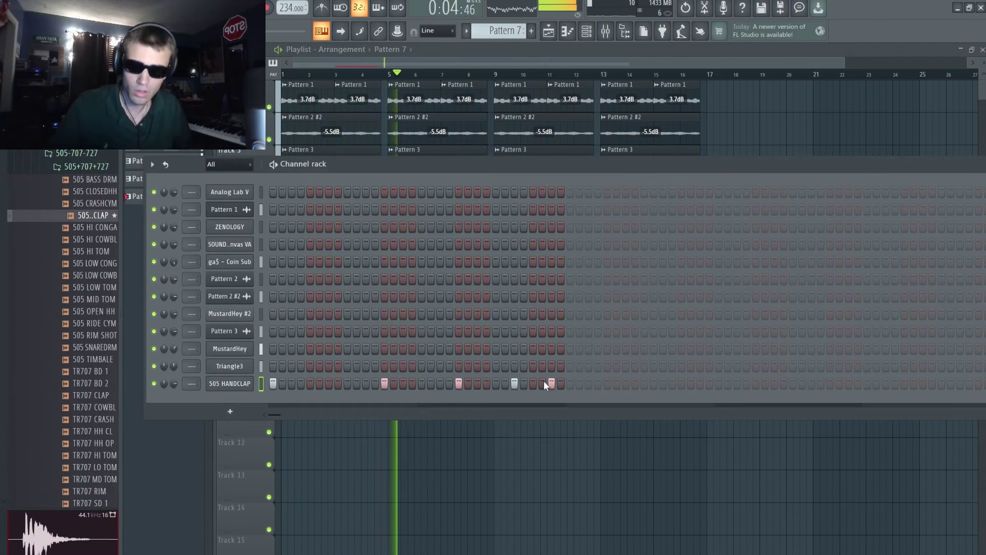
key(F6)
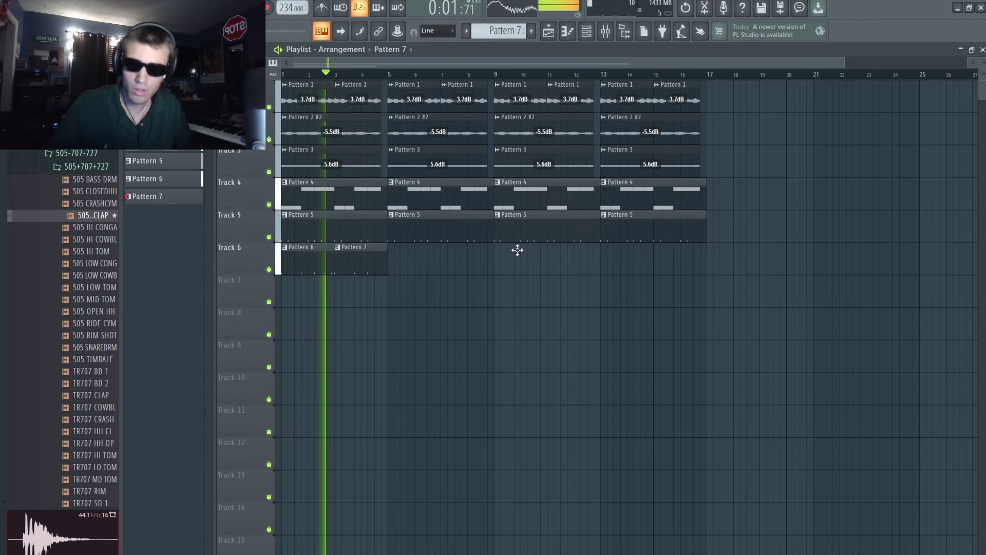
Step: Duplicate the Pattern 6 and Pattern 7 clip pair along track 6 up to bar 17
drag(464, 257, 278, 267)
key(ctrl+b)
key(ctrl+b)
key(ctrl+b)
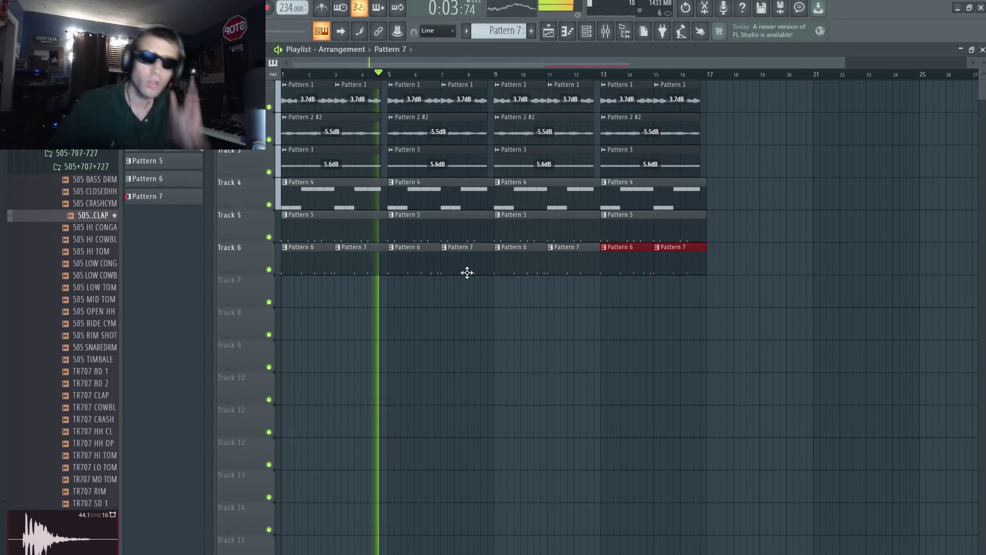
Step: Write a WAVESTATION melody in Pattern 8 and lower the third note from E7 to D#7
click(586, 33)
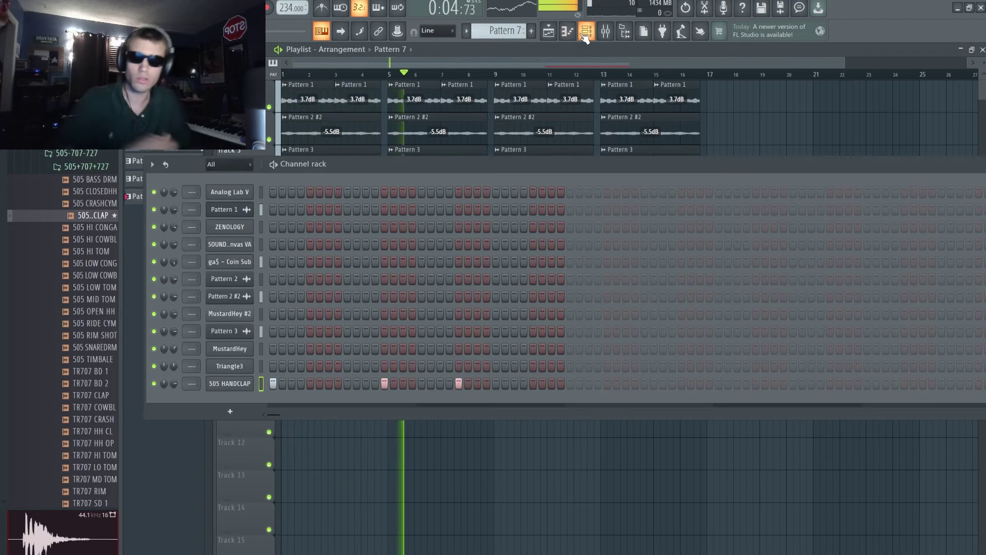
click(228, 262)
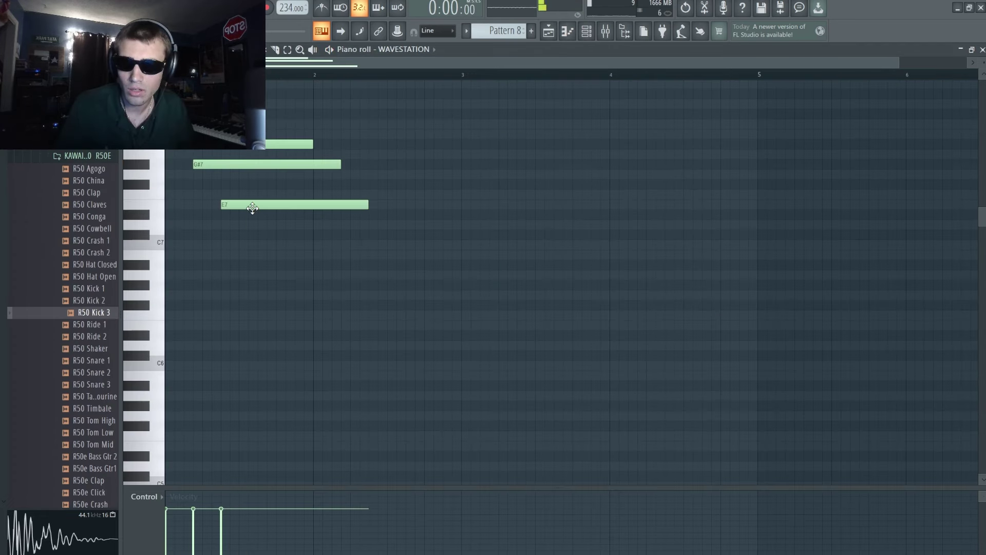
key(space)
drag(252, 208, 253, 217)
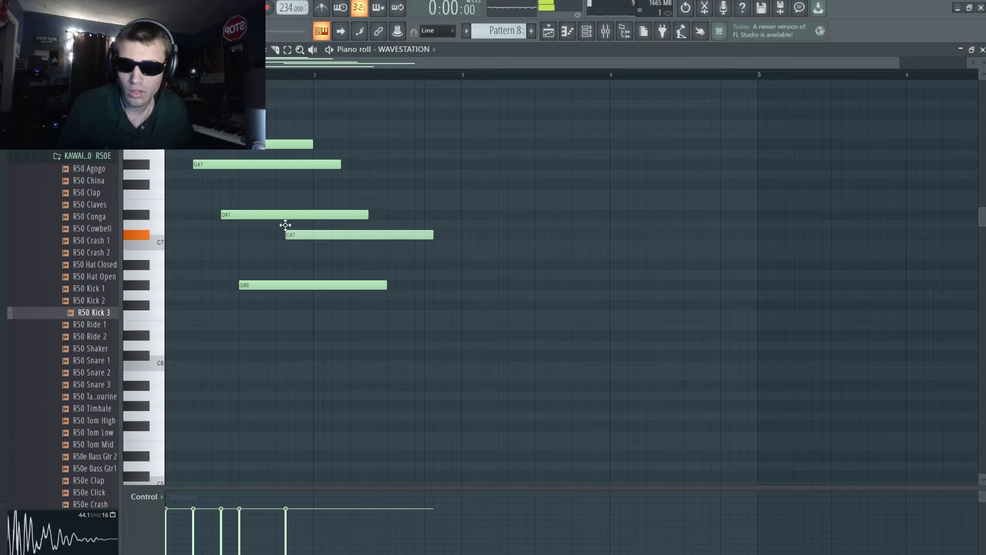
Step: Place the Pattern 8 clip at bar 1 of track 7 and render it to an audio clip
click(548, 32)
key(space)
drag(307, 286, 307, 286)
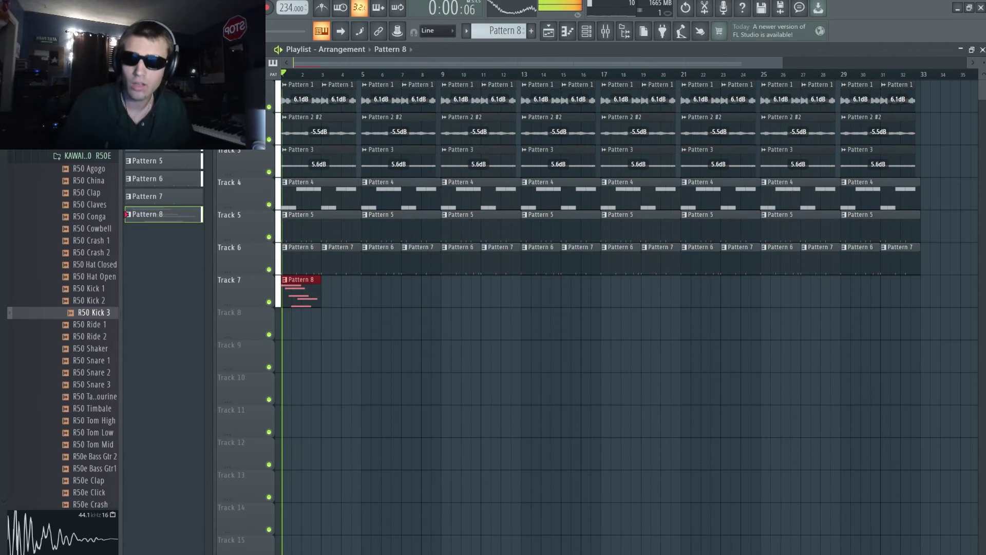
click(567, 32)
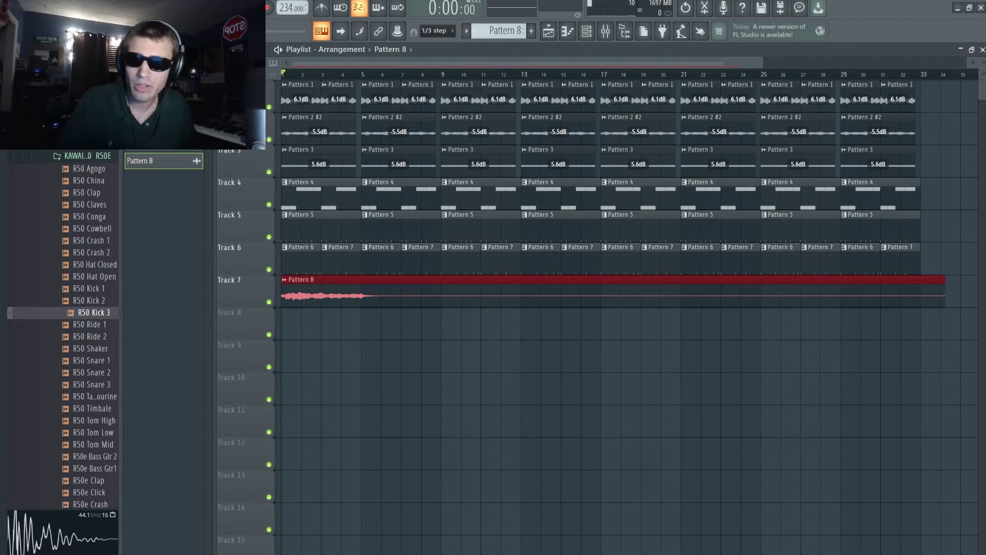
Step: Solo track 7 to trim the Pattern 8 audio clip and repeat it every four bars up to bar 17
right_click(269, 302)
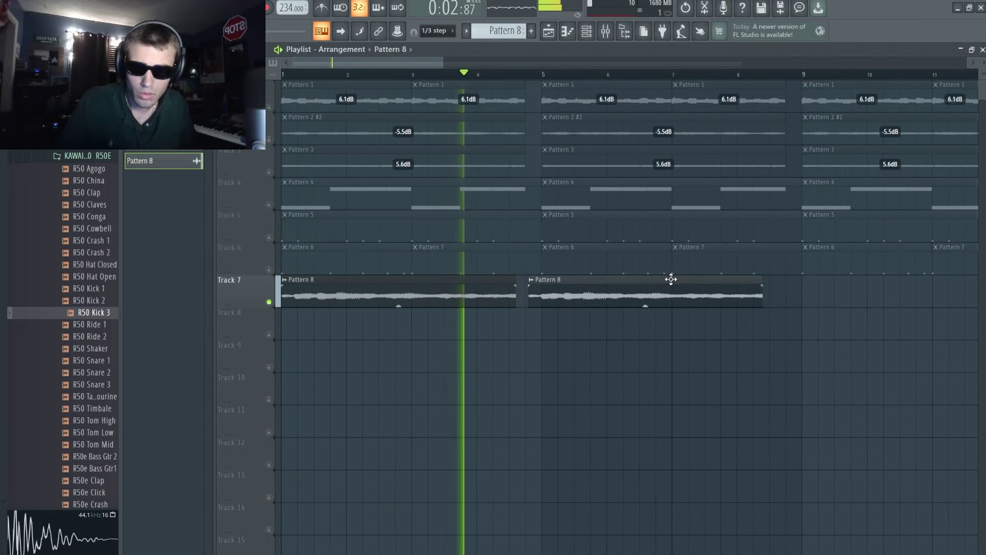
drag(672, 280, 668, 279)
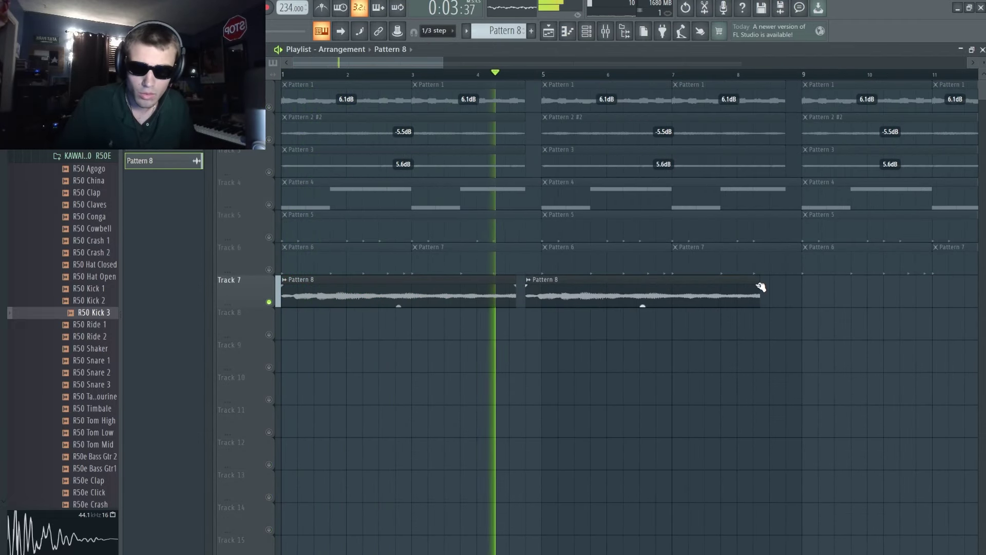
drag(760, 287, 560, 306)
key(ctrl+z)
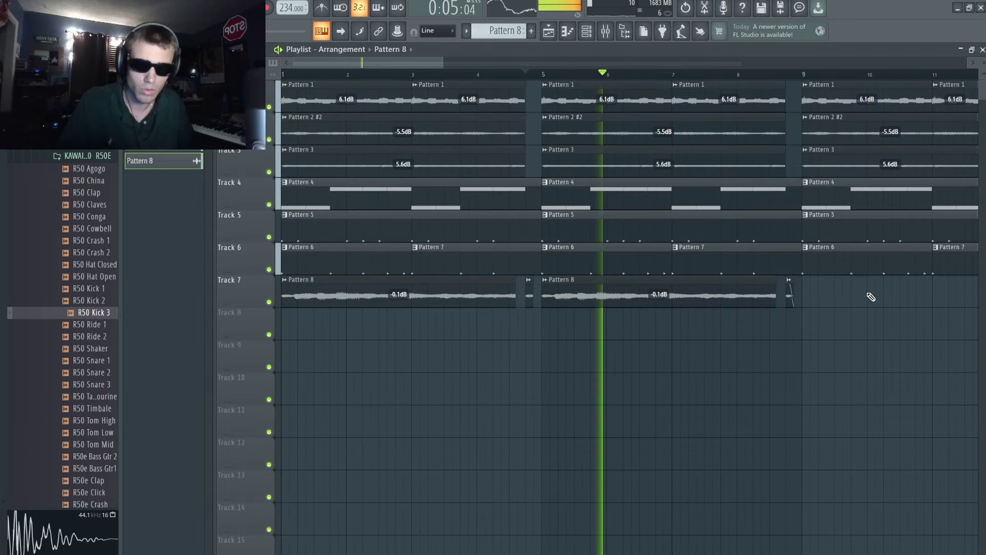
mouse_move(840, 297)
mouse_down()
mouse_move(329, 295)
mouse_move(773, 262)
mouse_move(856, 301)
mouse_up()
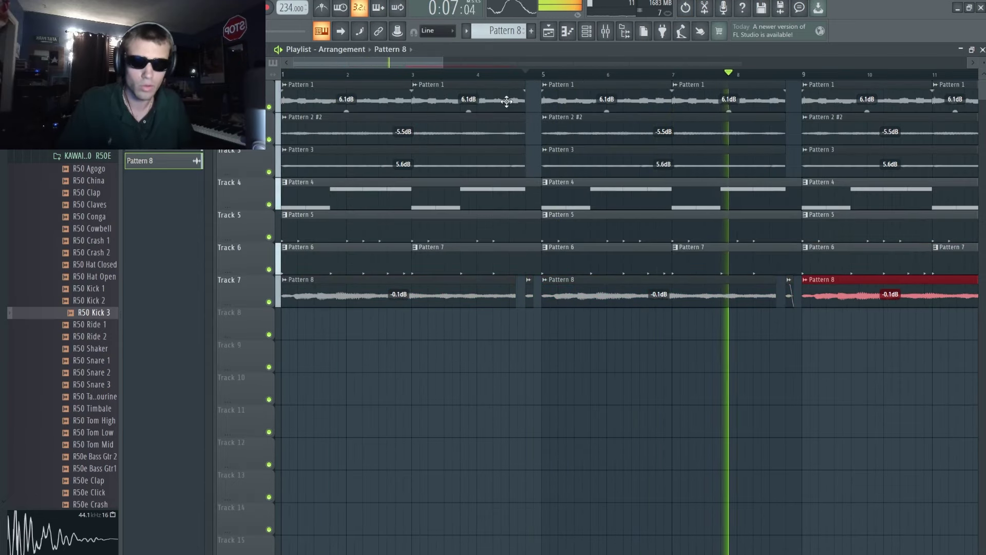
drag(443, 63, 670, 72)
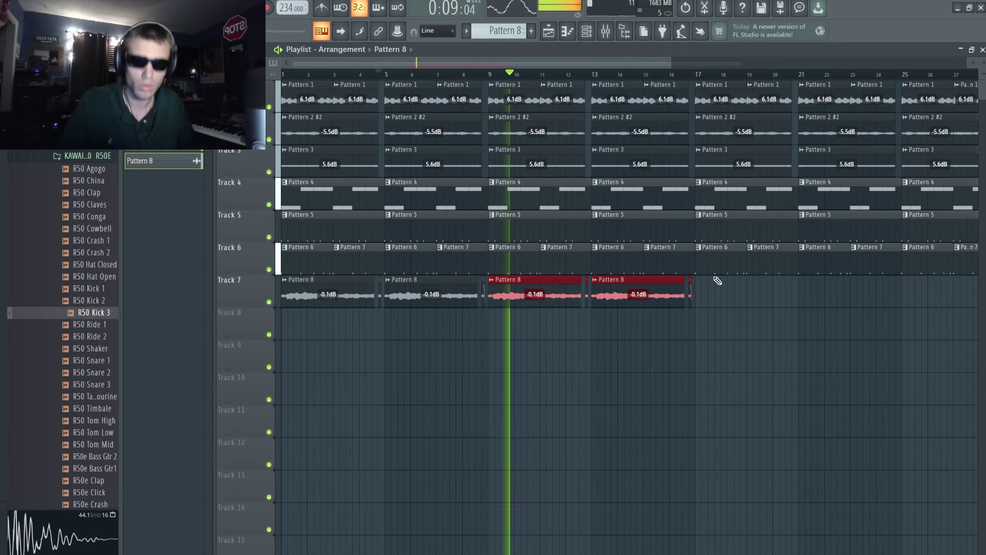
Step: Add TR707 CRASH as a channel in Pattern 7, sequence its two hits, and adjust its sample length and fade-out
click(229, 281)
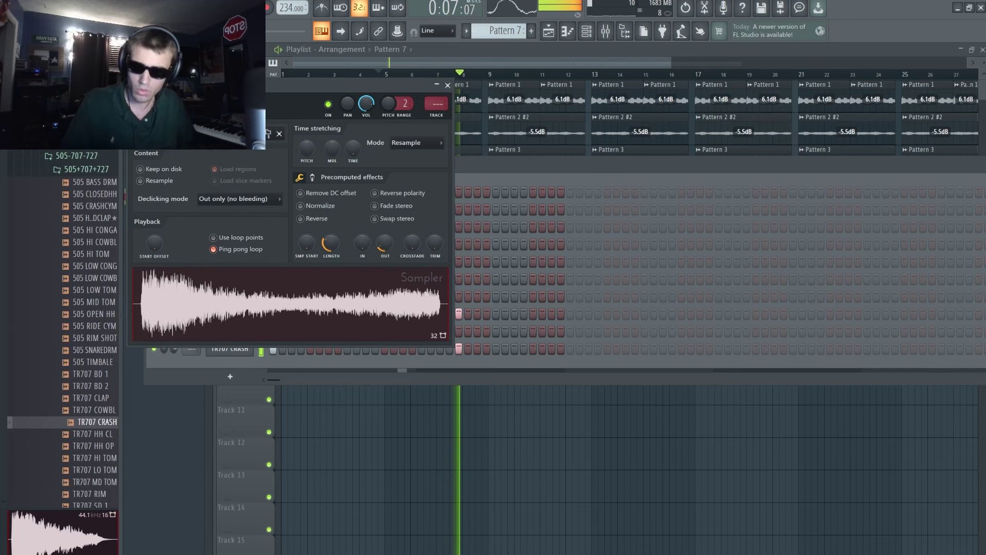
click(272, 136)
click(268, 133)
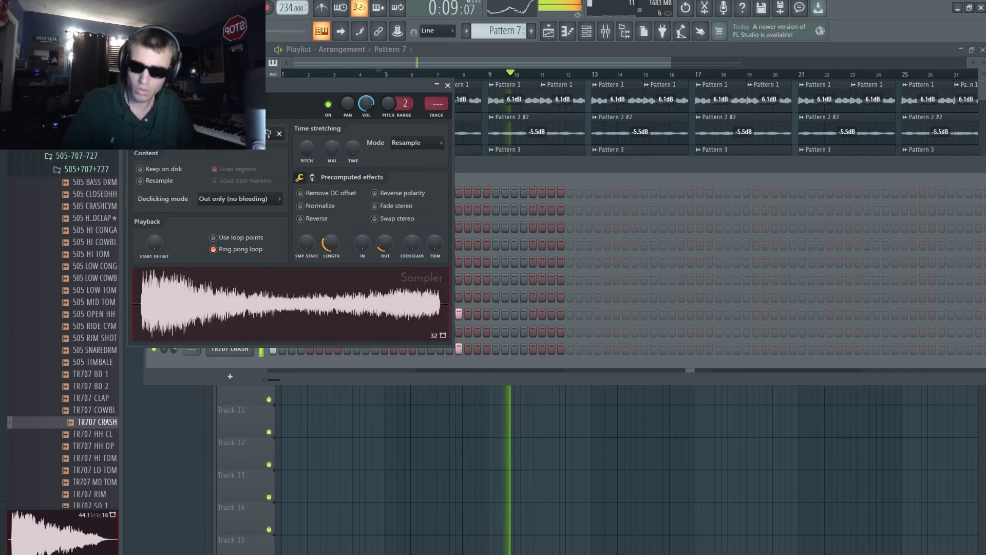
key(F5)
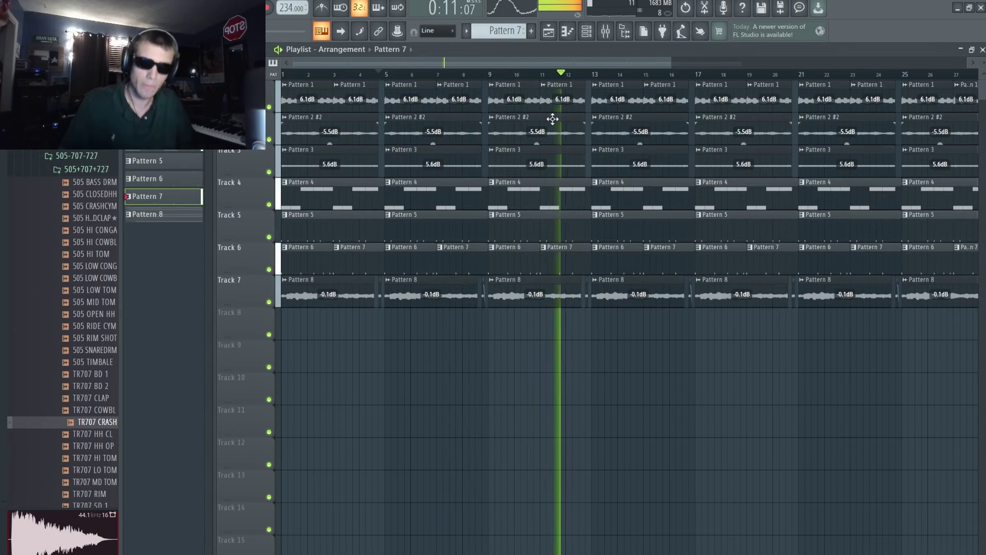
scroll(611, 62, down, 3)
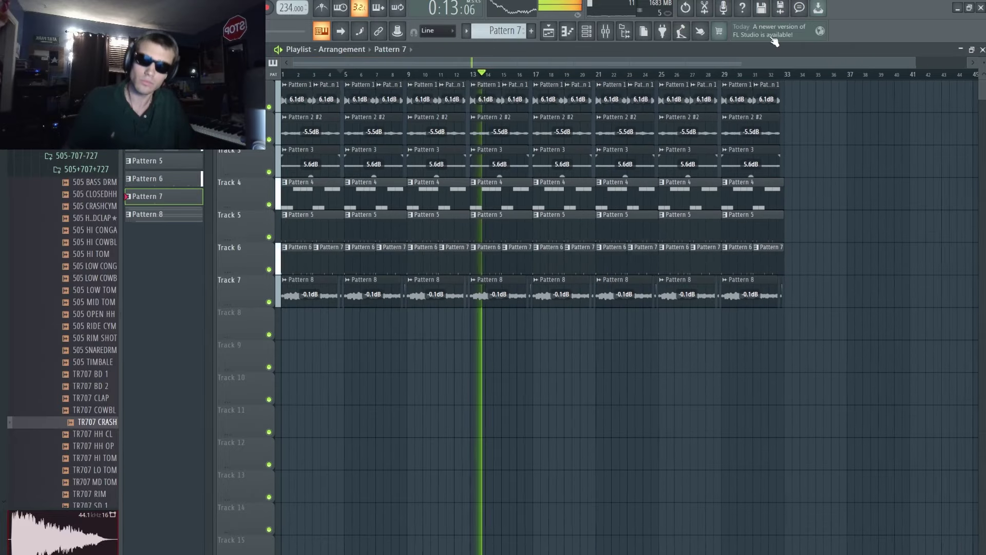
Step: Write an alternate ga$ - Coin Sub bassline in Pattern 5 using F#5, D5 and G#5, and repeat it on track 4 from bar 21 to 33
key(F6)
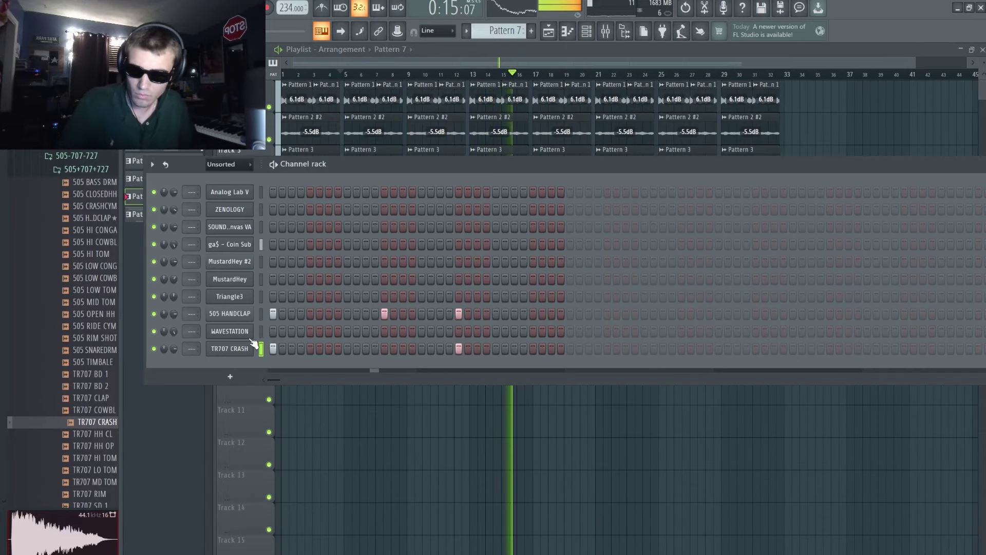
click(245, 350)
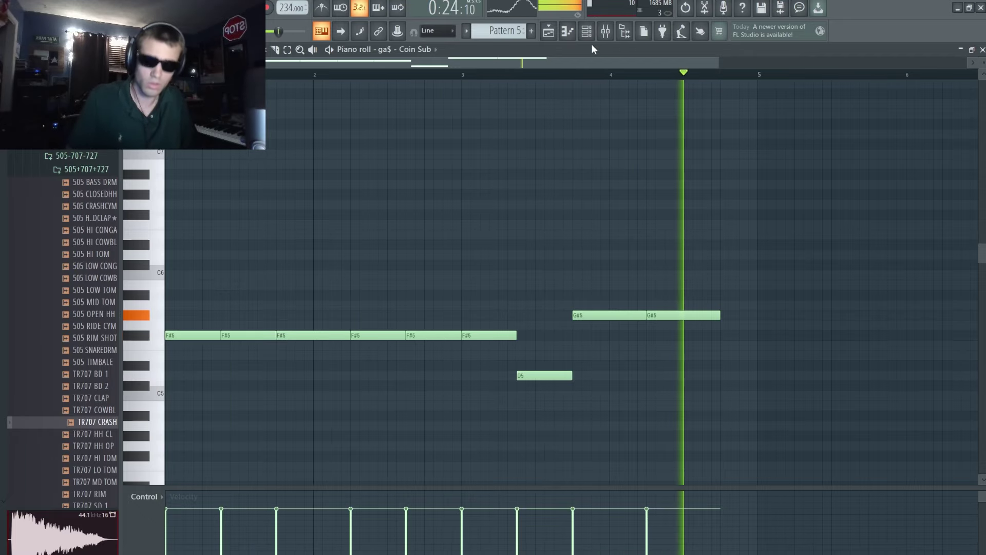
key(F5)
key(ctrl+b)
key(ctrl+b)
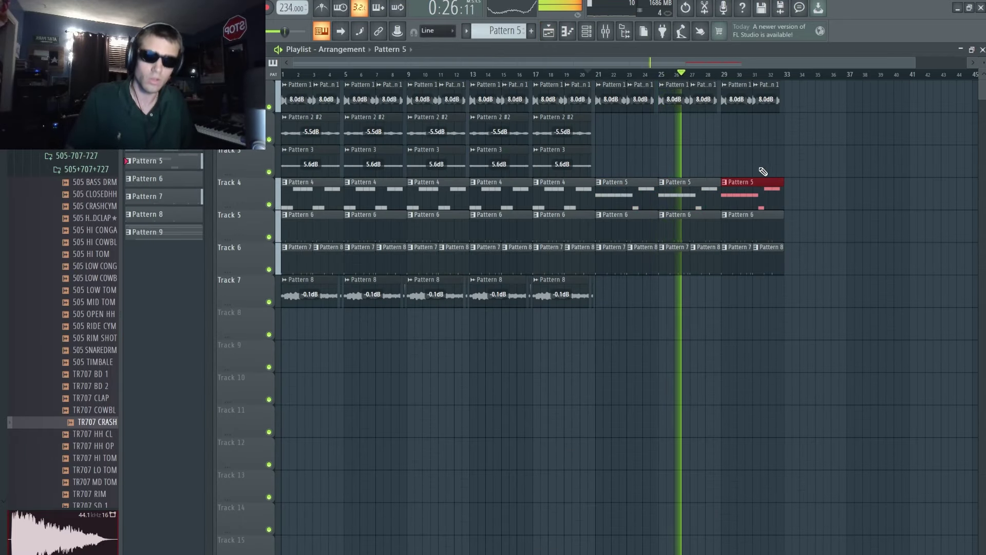
Step: Duplicate the clips of bars 29 to 33 so that the section extends to bar 37
drag(804, 275, 728, 83)
key(ctrl+b)
ctrl+click(798, 343)
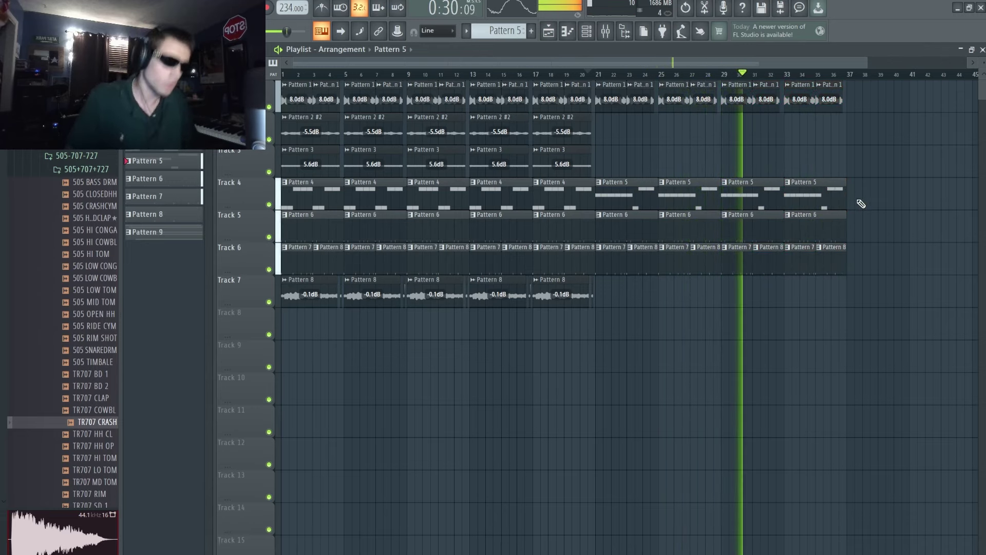
Step: Duplicate the entire arrangement of bars 1 to 37 directly after itself, ending at bar 73, and clear the selection
drag(869, 339, 283, 88)
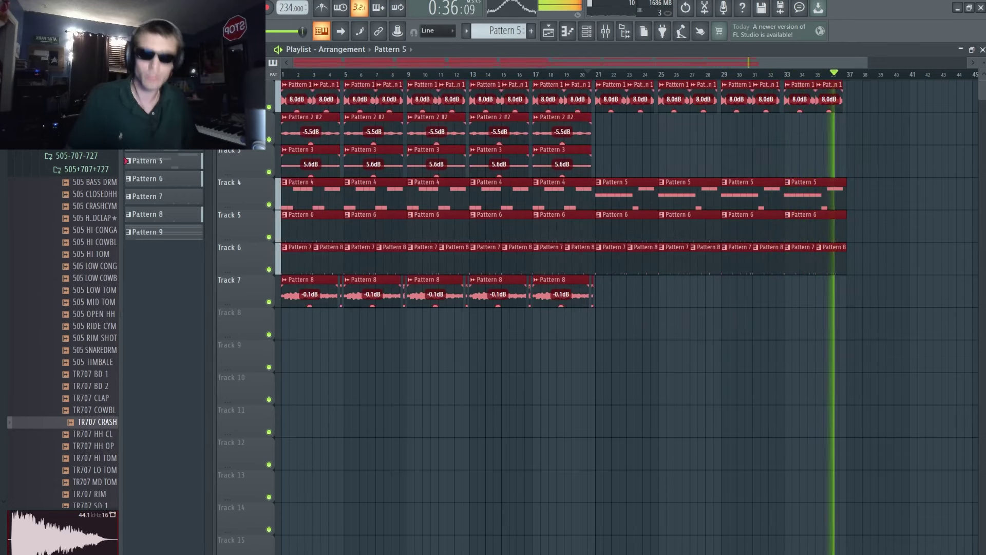
key(ctrl+b)
key(ctrl+d)
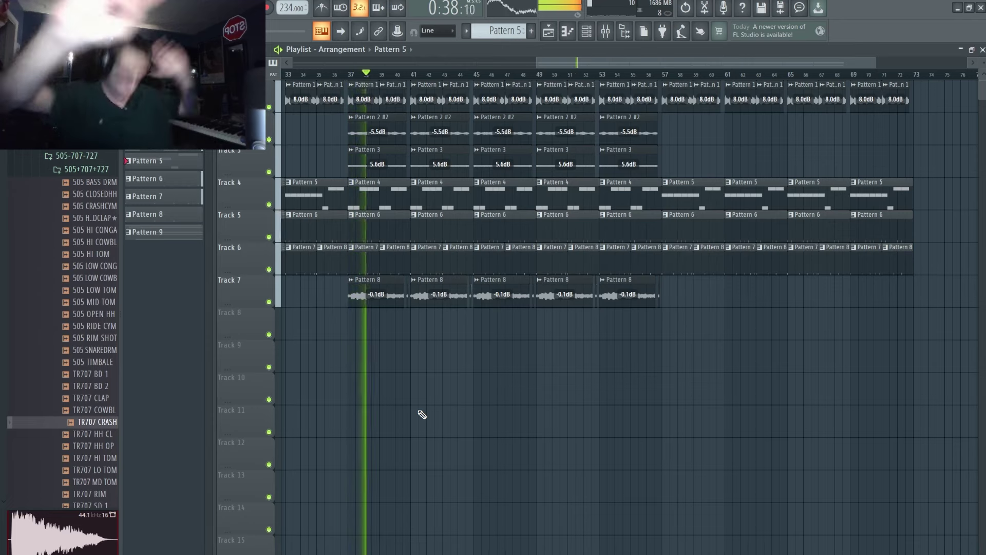